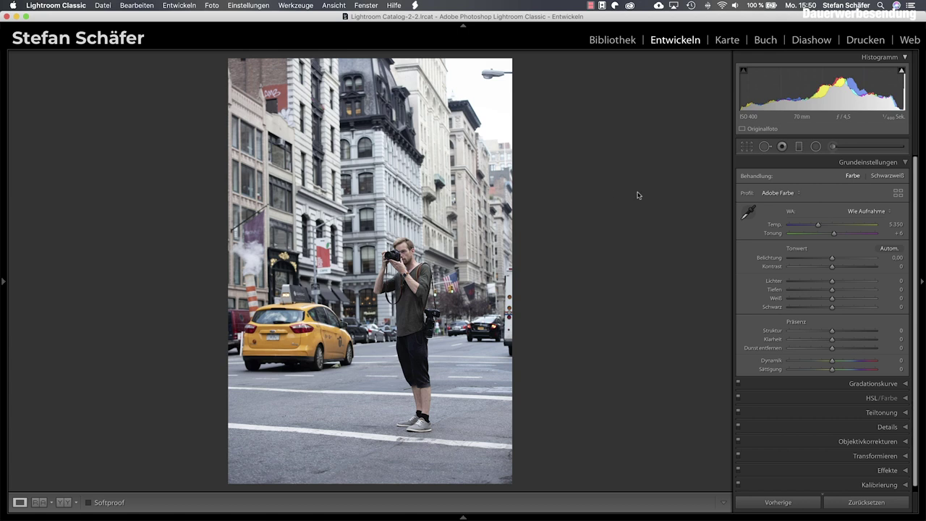
# Set Basic tones: contrast +60, highlights and whites −25, shadows +25, blacks +40
pyautogui.moveTo(832, 266); pyautogui.dragTo(858, 268)
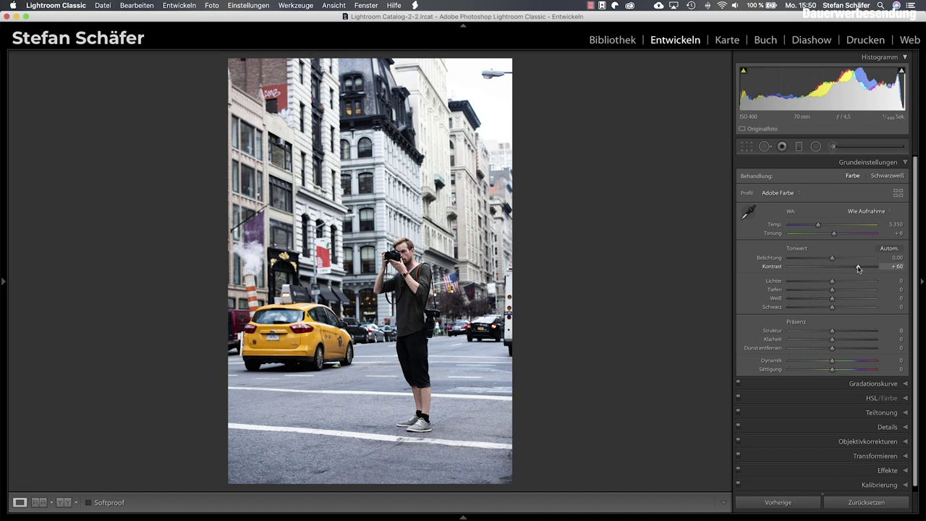
pyautogui.moveTo(832, 283); pyautogui.dragTo(822, 284)
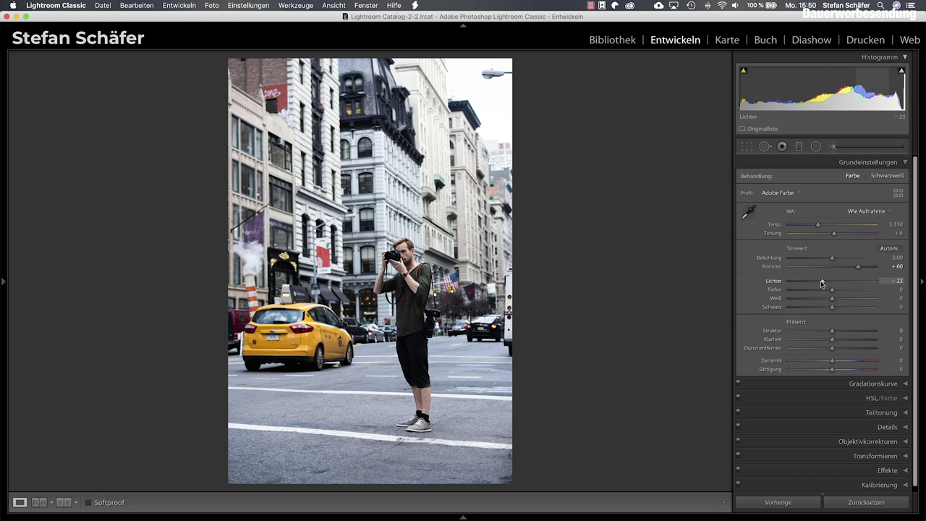
pyautogui.moveTo(822, 284); pyautogui.dragTo(821, 284)
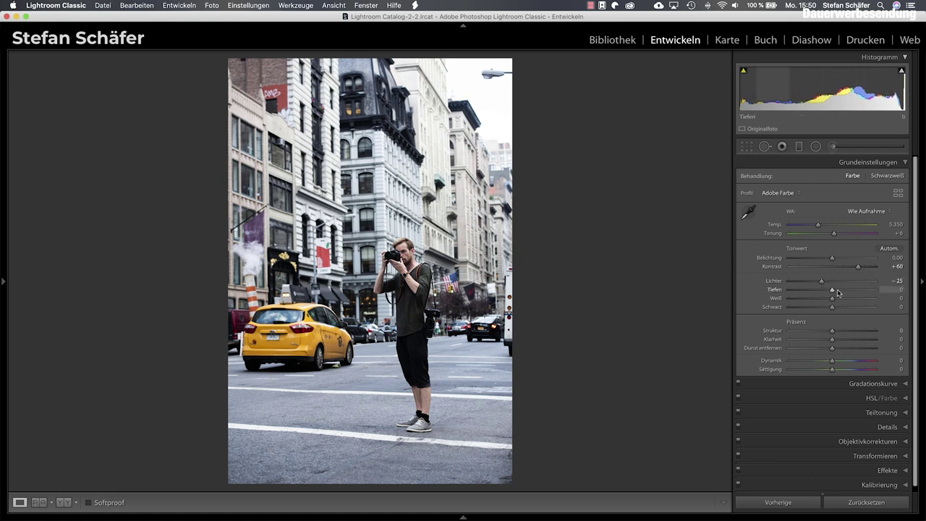
pyautogui.moveTo(832, 292); pyautogui.dragTo(843, 291)
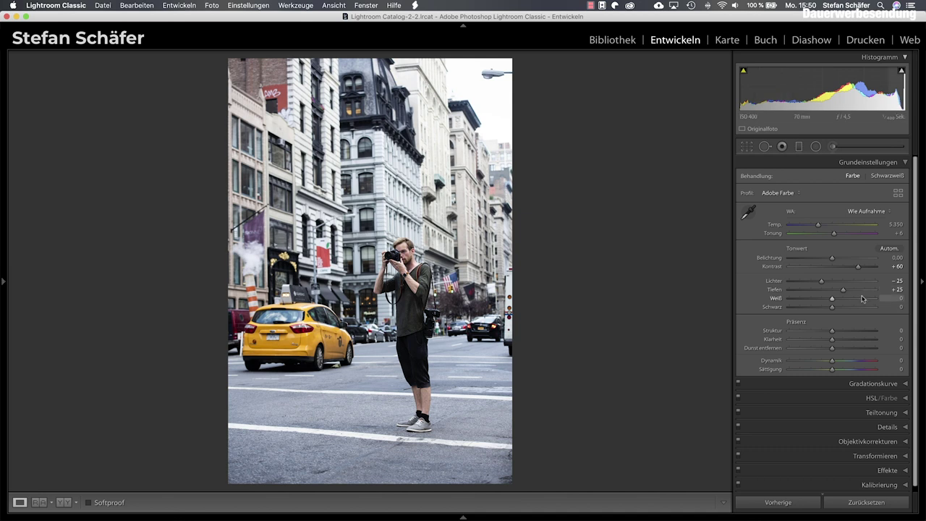
pyautogui.moveTo(832, 300)
pyautogui.mouseDown()
pyautogui.moveTo(822, 300)
pyautogui.moveTo(849, 310)
pyautogui.mouseUp()
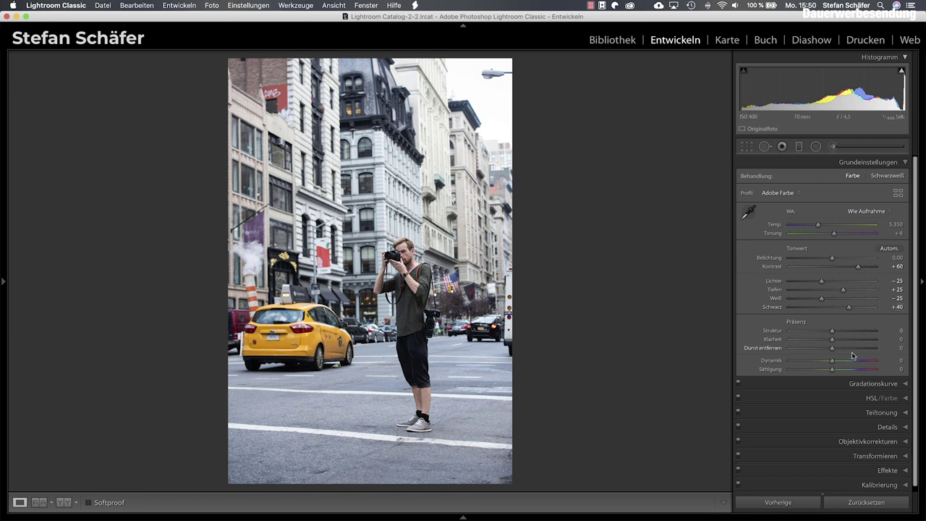
# Set clarity +20, dehaze +25, saturation −15, vibrance +15 and tint −5
pyautogui.moveTo(833, 342); pyautogui.dragTo(841, 341)
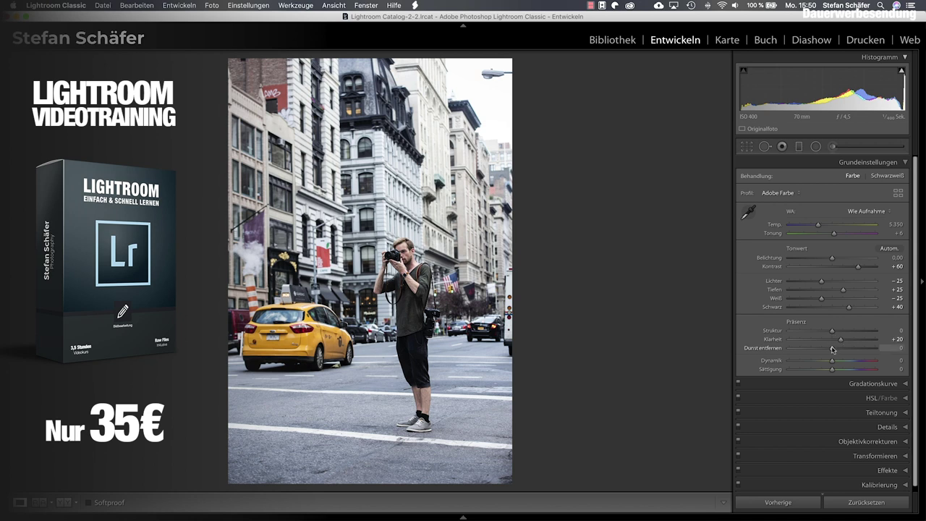
pyautogui.moveTo(832, 349); pyautogui.dragTo(842, 350)
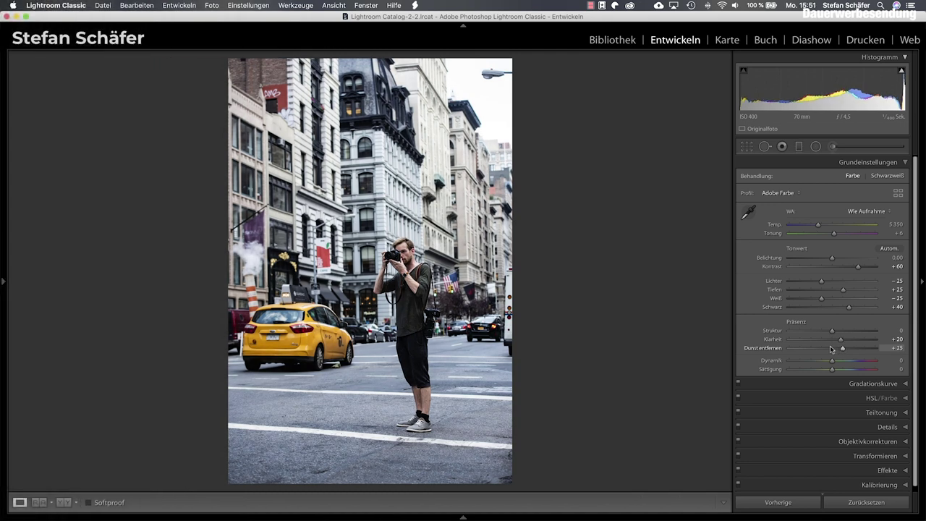
pyautogui.moveTo(832, 371); pyautogui.dragTo(826, 371)
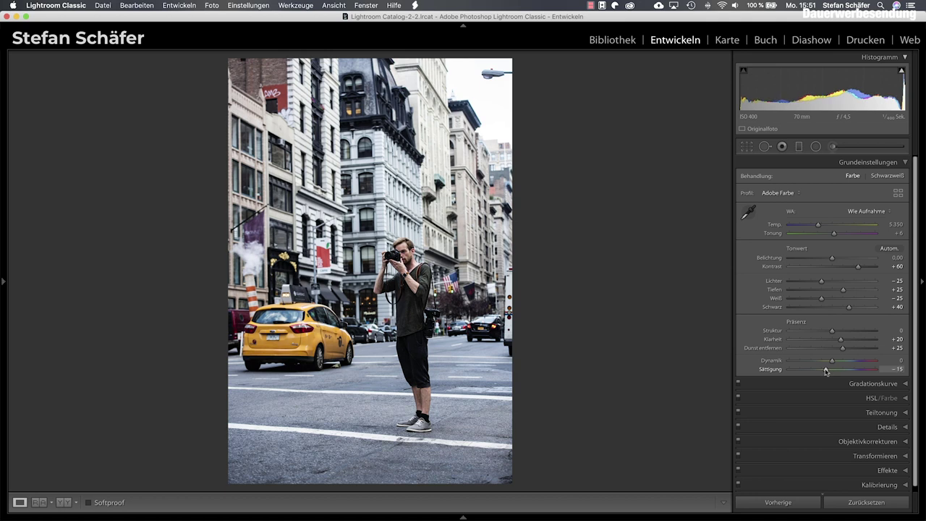
pyautogui.moveTo(832, 362); pyautogui.dragTo(840, 363)
pyautogui.moveTo(834, 234); pyautogui.dragTo(831, 236)
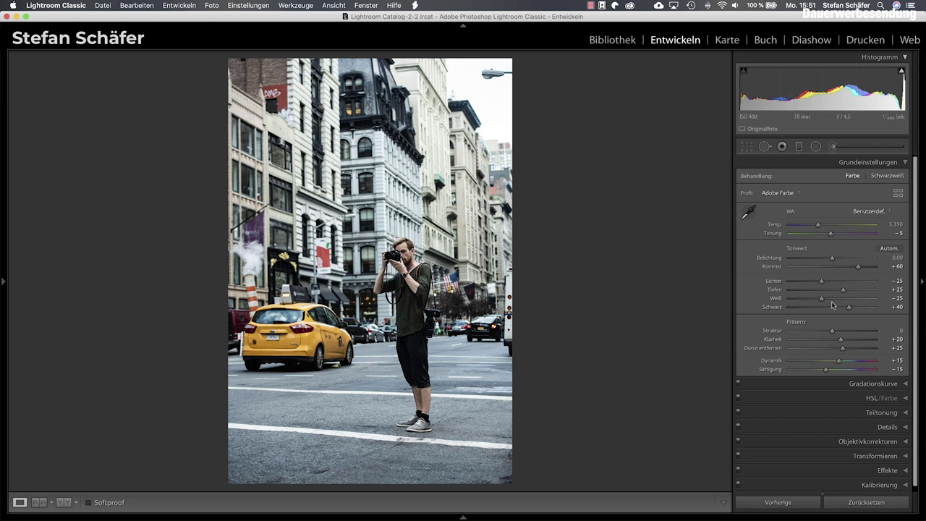
# Add shadow, midtone and upper-tone points to the RGB tone curve, pulling the shadow point down slightly
pyautogui.click(860, 385)
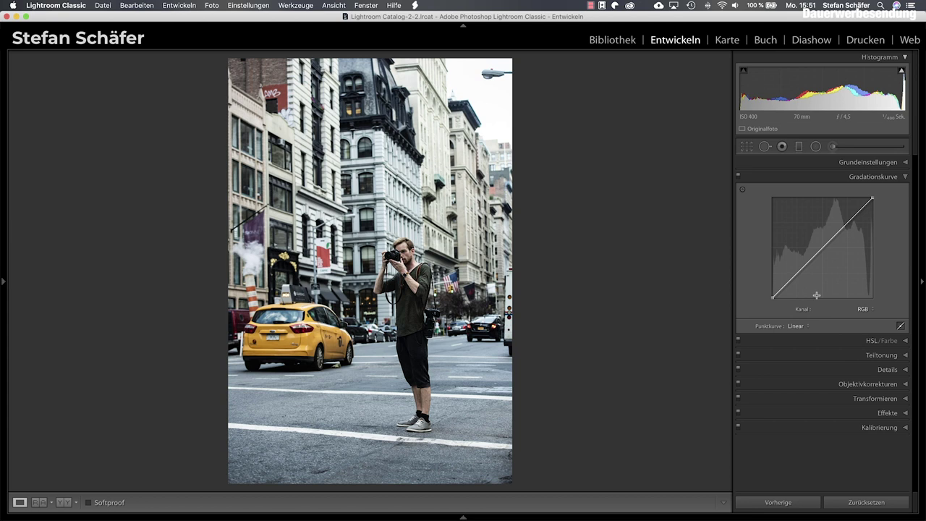
pyautogui.moveTo(793, 277); pyautogui.dragTo(795, 283)
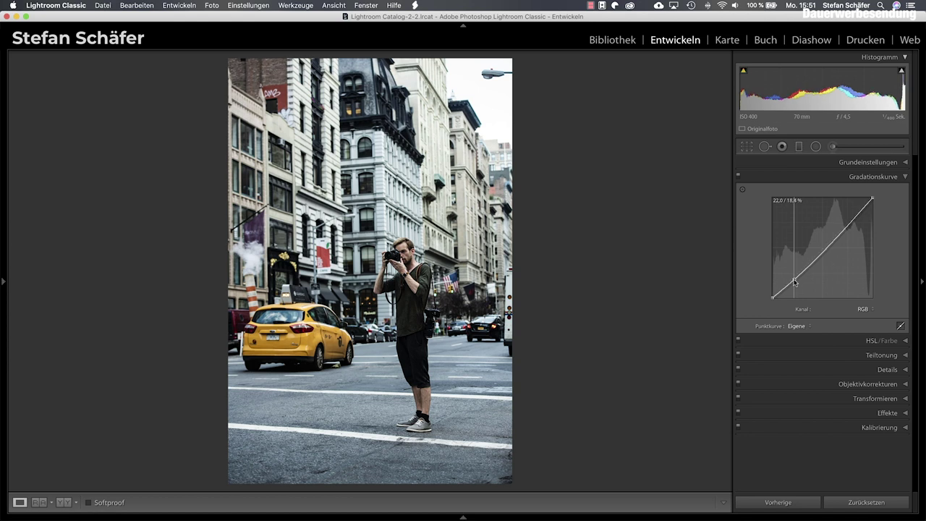
pyautogui.click(823, 252)
pyautogui.moveTo(822, 252); pyautogui.dragTo(822, 250)
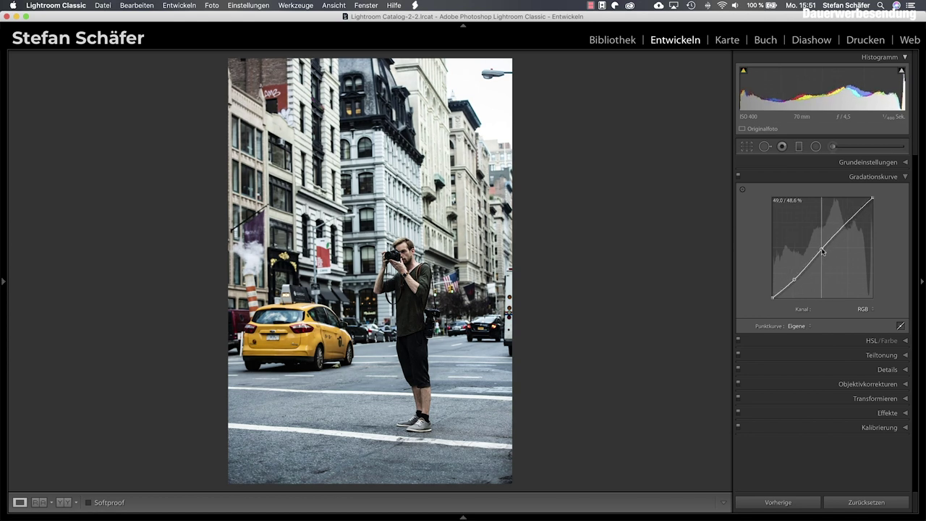
pyautogui.click(849, 225)
pyautogui.moveTo(849, 224); pyautogui.dragTo(850, 225)
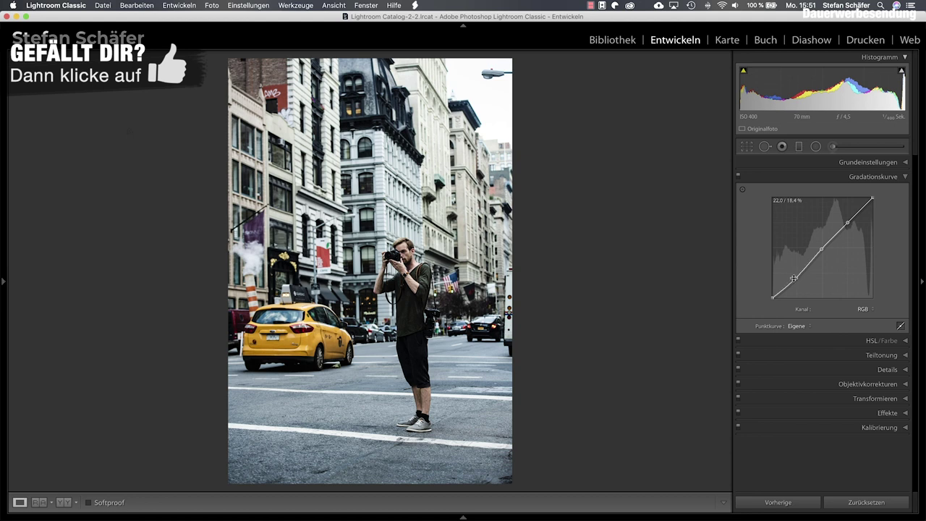
pyautogui.moveTo(796, 281); pyautogui.dragTo(796, 280)
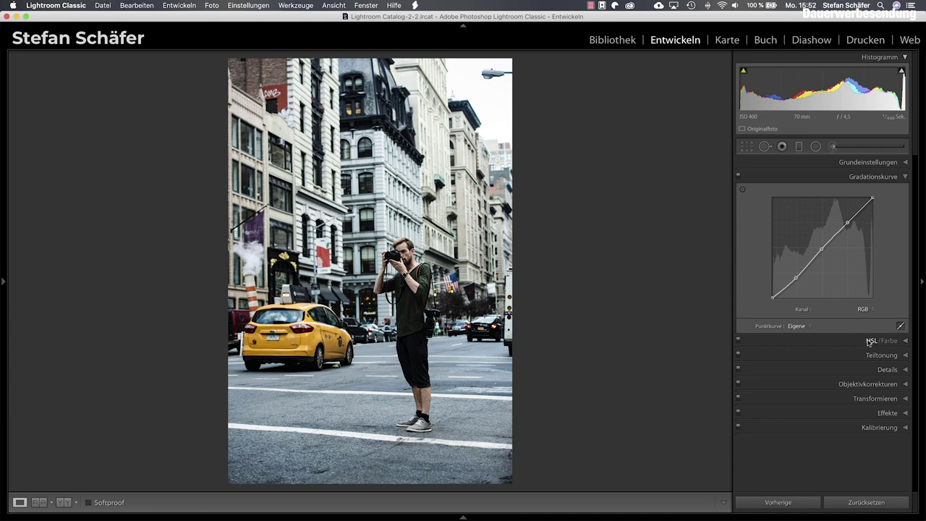
# In the HSL panel, set reds to hue −15, saturation −50 and luminance +15
pyautogui.click(869, 342)
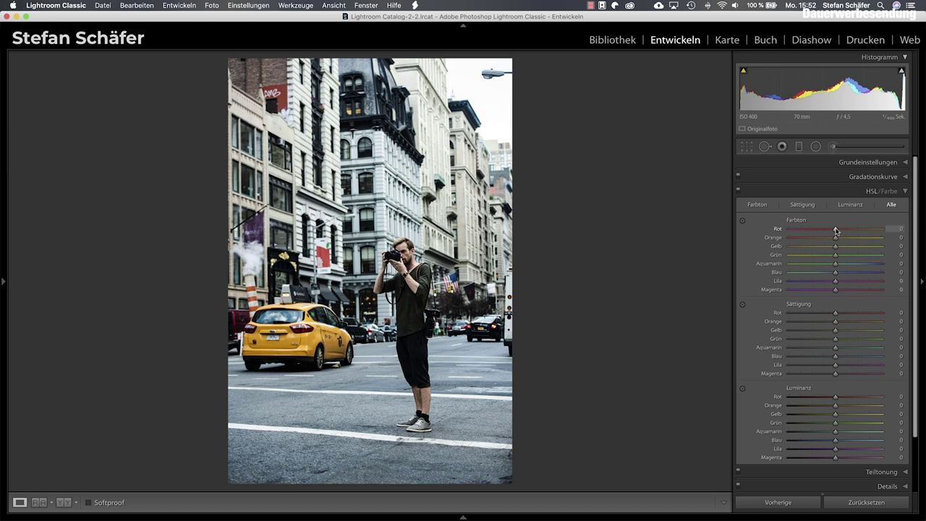
pyautogui.moveTo(836, 231); pyautogui.dragTo(829, 230)
pyautogui.moveTo(836, 315); pyautogui.dragTo(812, 314)
pyautogui.moveTo(835, 397); pyautogui.dragTo(842, 399)
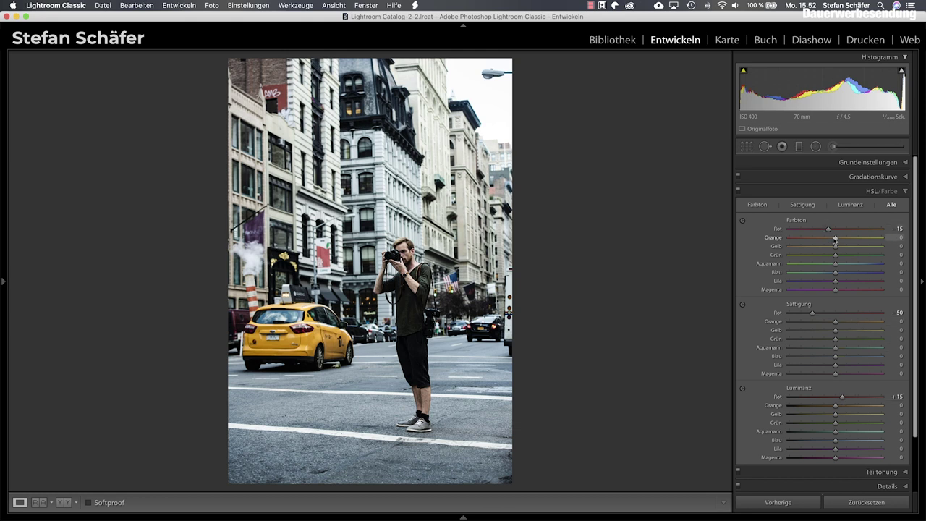
# Set oranges to hue −10, saturation −25 and luminance −15
pyautogui.moveTo(834, 241); pyautogui.dragTo(830, 240)
pyautogui.moveTo(836, 322); pyautogui.dragTo(823, 324)
pyautogui.moveTo(836, 410); pyautogui.dragTo(830, 410)
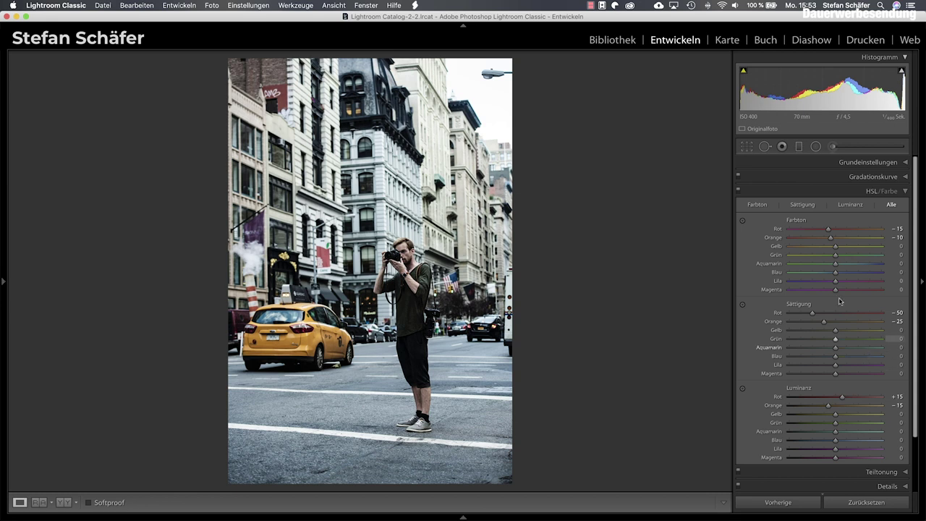
# Desaturate yellows (−40), greens (−90) and aquas (−80), and darken the greens and aquas
pyautogui.moveTo(835, 332); pyautogui.dragTo(817, 334)
pyautogui.moveTo(836, 340); pyautogui.dragTo(793, 343)
pyautogui.moveTo(835, 422); pyautogui.dragTo(827, 424)
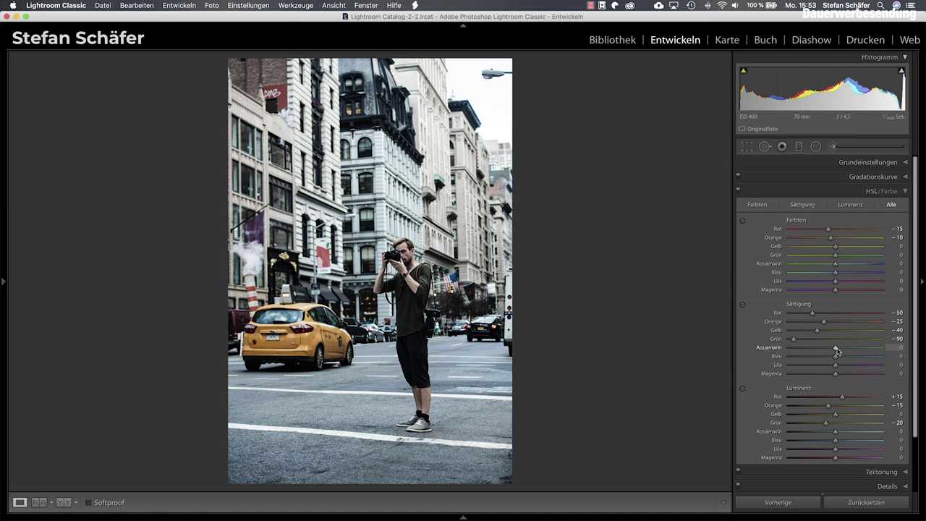
pyautogui.moveTo(836, 349)
pyautogui.mouseDown()
pyautogui.moveTo(786, 352)
pyautogui.moveTo(799, 351)
pyautogui.mouseUp()
pyautogui.moveTo(836, 434); pyautogui.dragTo(817, 434)
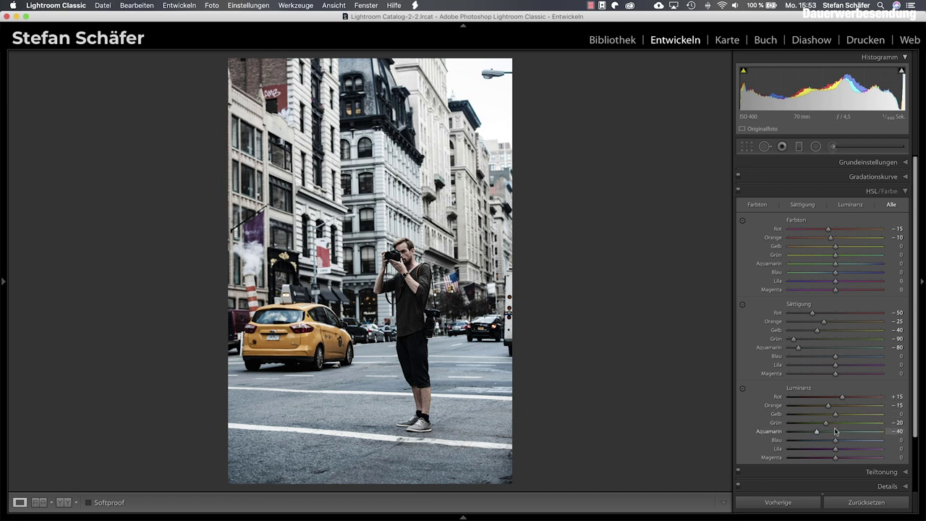
# Set the blues to hue −10 and saturation −70, and darken their luminance
pyautogui.click(833, 273)
pyautogui.moveTo(833, 273); pyautogui.dragTo(830, 274)
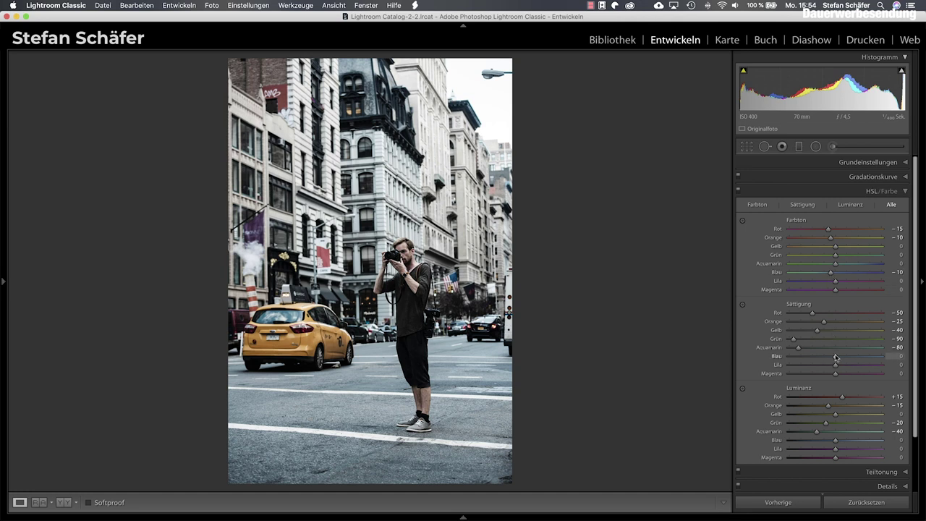
pyautogui.moveTo(836, 357); pyautogui.dragTo(803, 357)
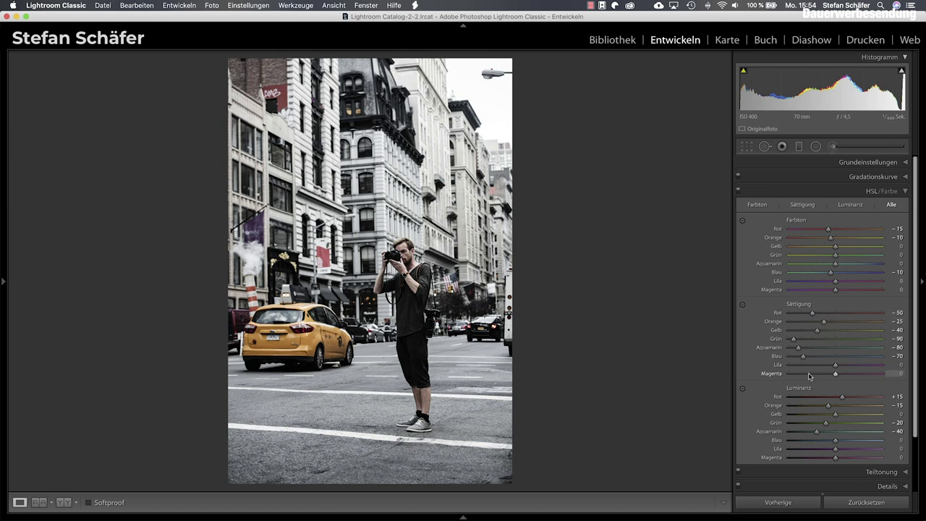
pyautogui.moveTo(835, 440); pyautogui.dragTo(811, 444)
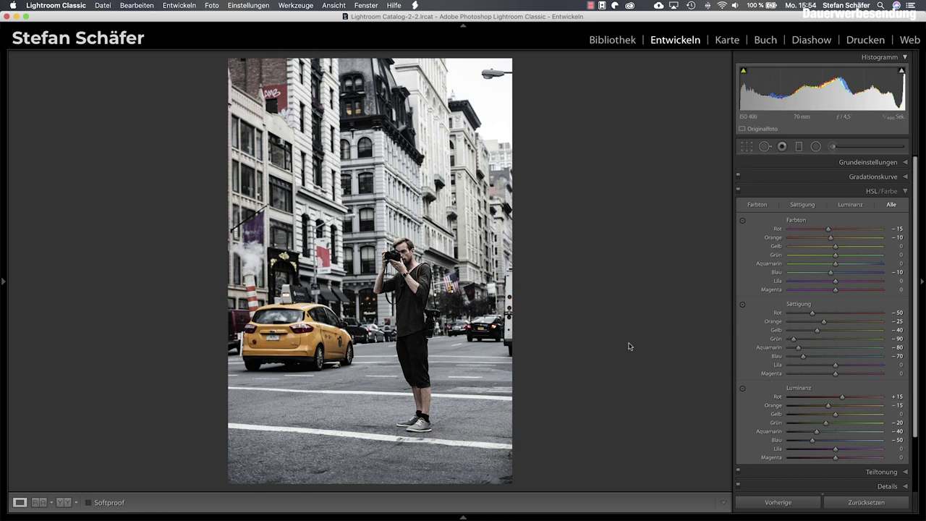
# Give the shadows a split tone with hue 215 and saturation 6
pyautogui.scroll(-1, 858, 438)
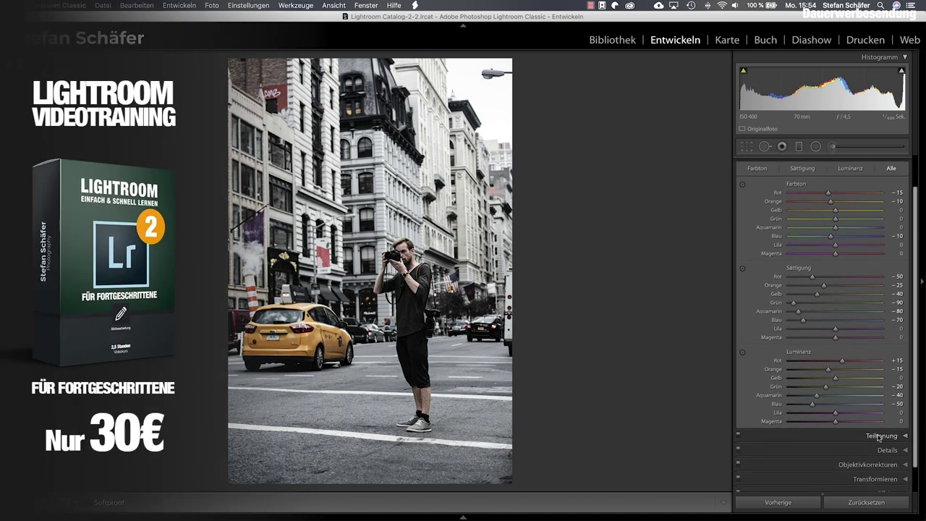
pyautogui.click(877, 438)
pyautogui.moveTo(790, 276); pyautogui.dragTo(841, 279)
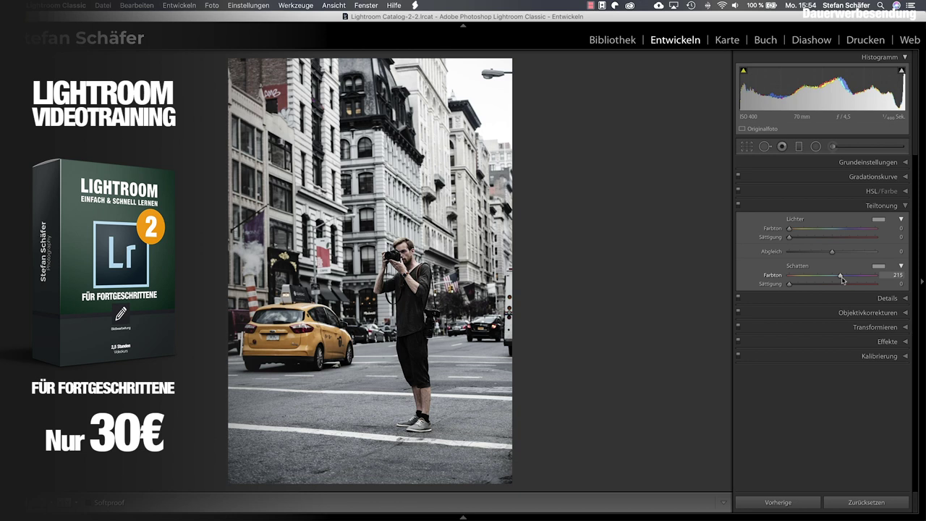
pyautogui.moveTo(788, 284); pyautogui.dragTo(798, 285)
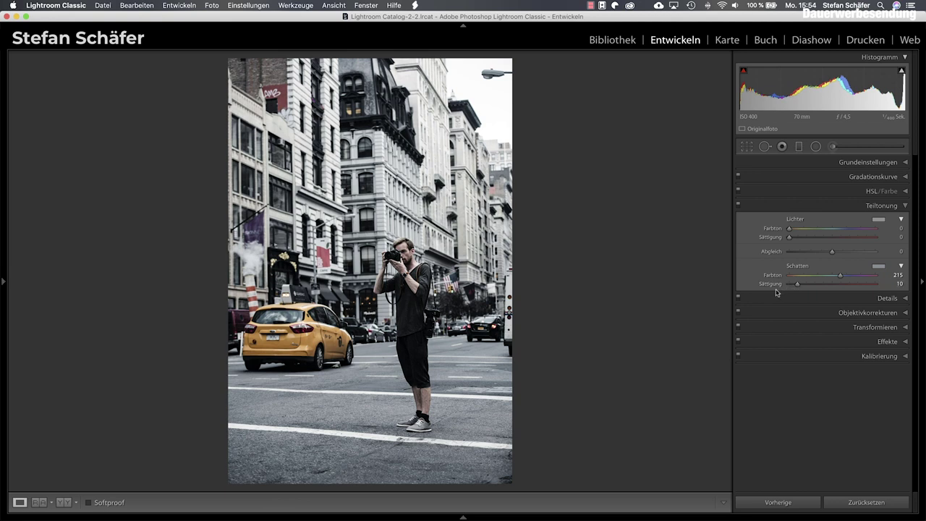
pyautogui.click(795, 285)
pyautogui.moveTo(795, 285)
pyautogui.mouseDown()
pyautogui.moveTo(812, 286)
pyautogui.moveTo(794, 286)
pyautogui.mouseUp()
# Compare the before/after views, then bring up the Copy Settings dialog
pyautogui.press('\\')
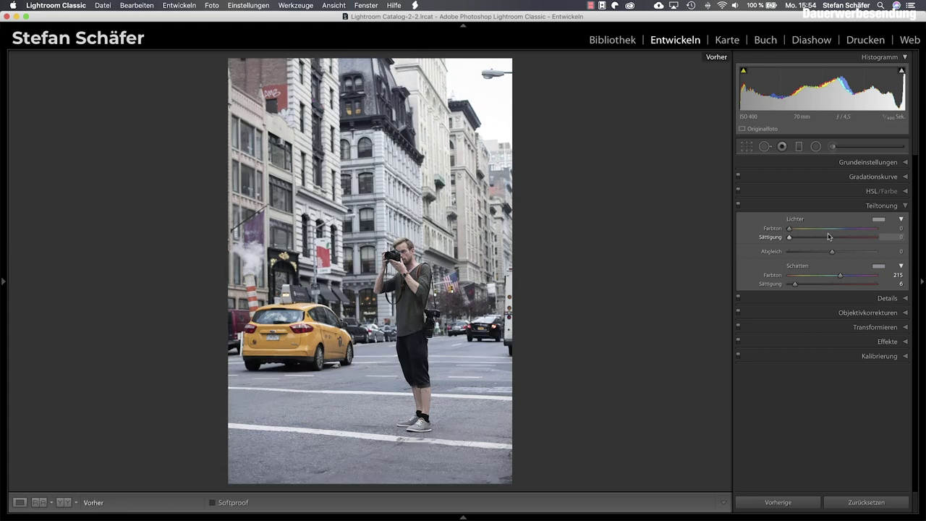
pyautogui.press('\\')
pyautogui.press('\\')
pyautogui.press('\\')
pyautogui.hotkey('ctrl', 'shift', 'c')
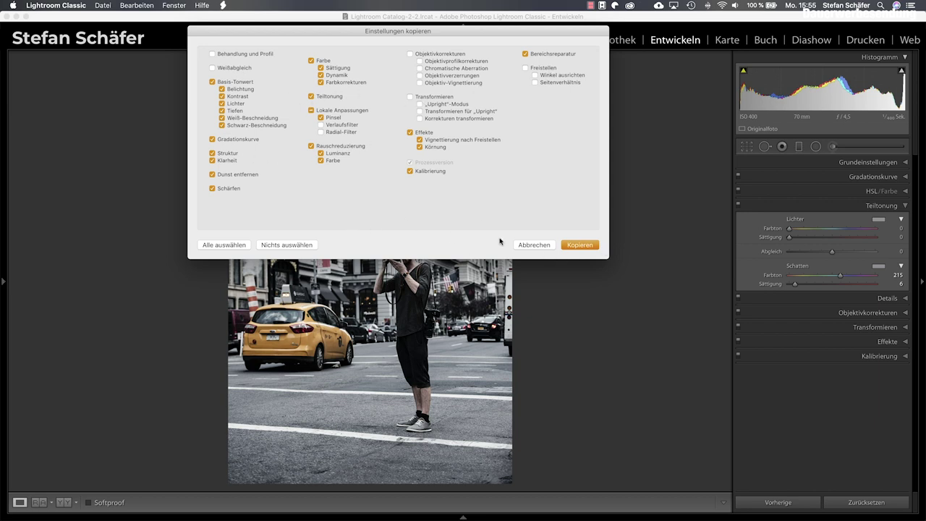
# Copy the settings and paste them onto the fire-escape, cyclists, Empire State Building and skateboarder photos
pyautogui.click(577, 247)
pyautogui.press('Right')
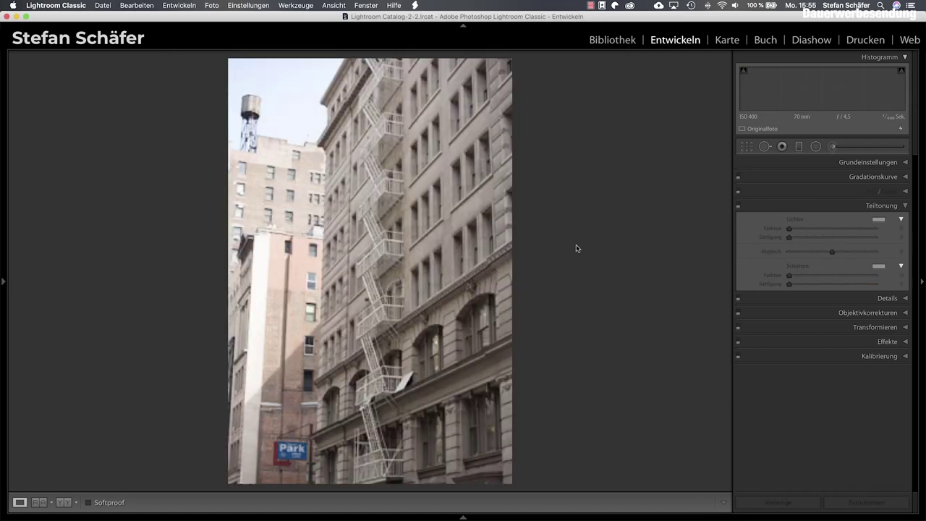
pyautogui.hotkey('ctrl', 'shift', 'v')
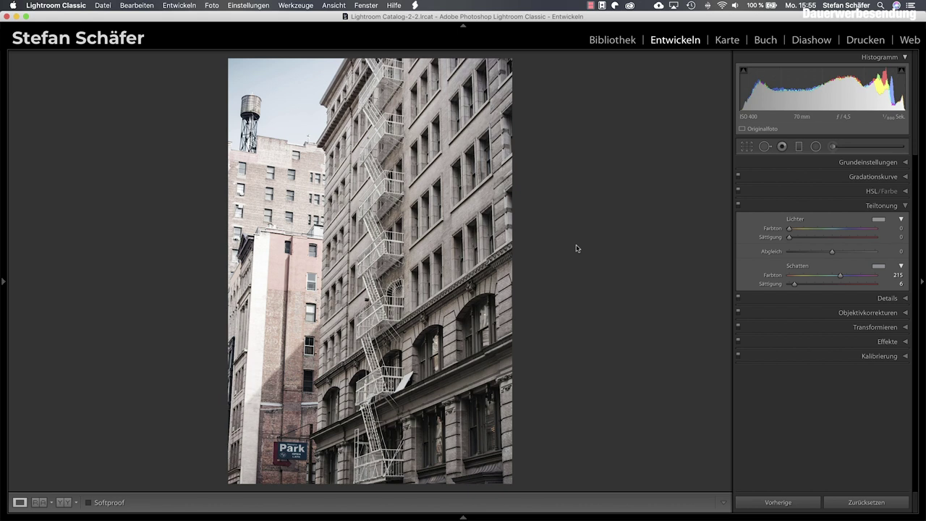
pyautogui.press('Right')
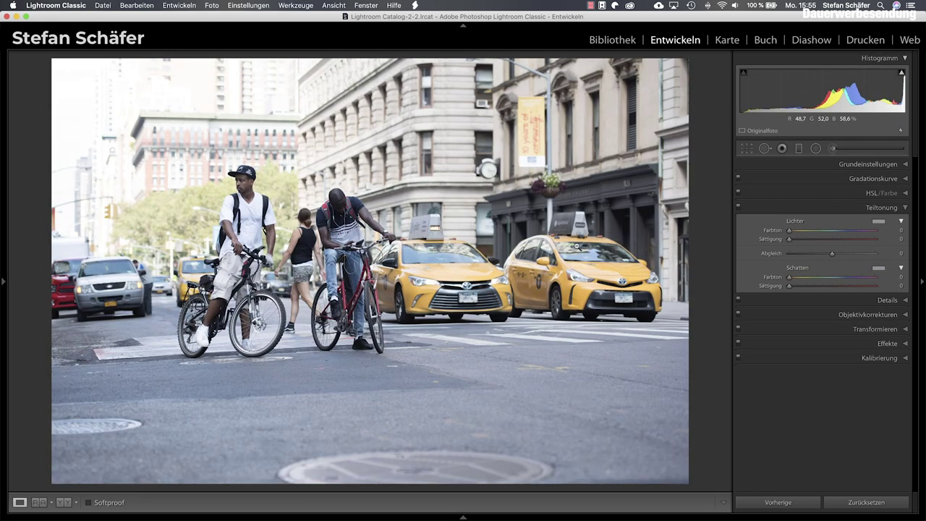
pyautogui.hotkey('ctrl', 'shift', 'v')
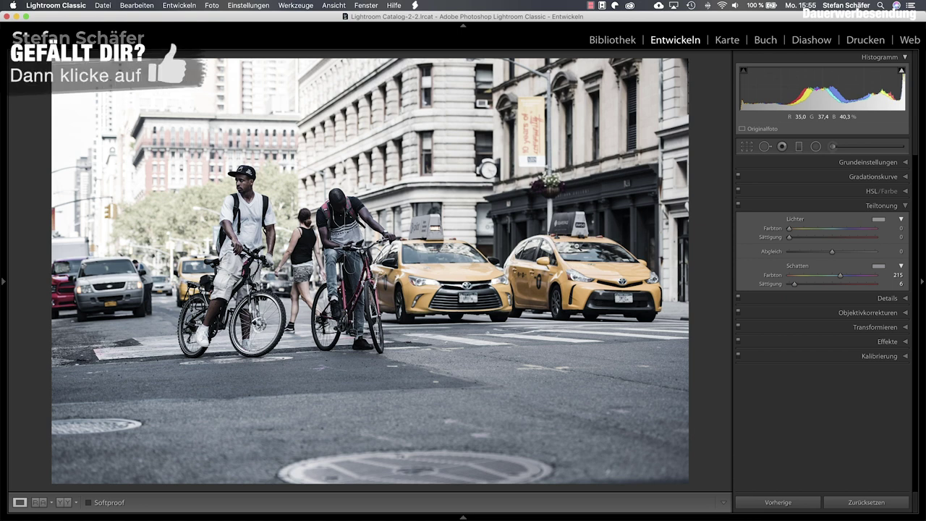
pyautogui.press('Right')
pyautogui.hotkey('ctrl', 'shift', 'v')
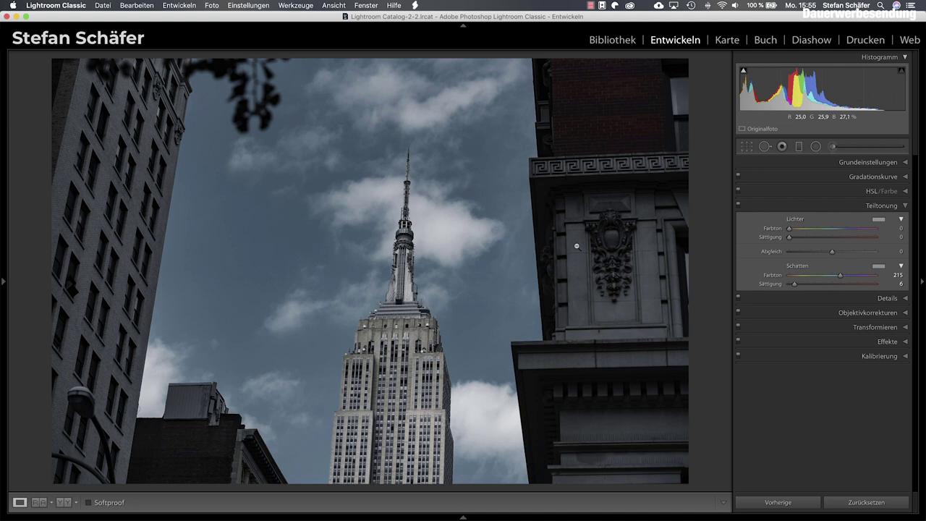
pyautogui.press('Left')
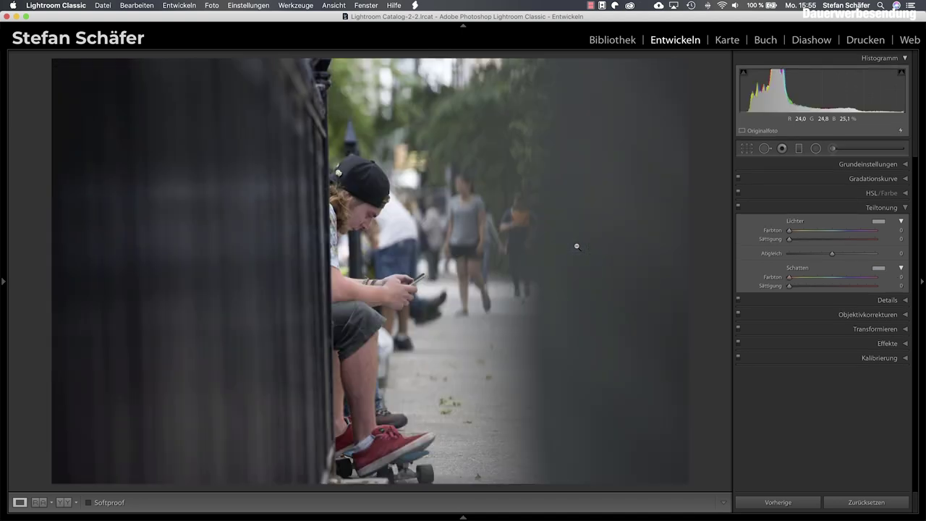
pyautogui.hotkey('ctrl', 'shift', 'v')
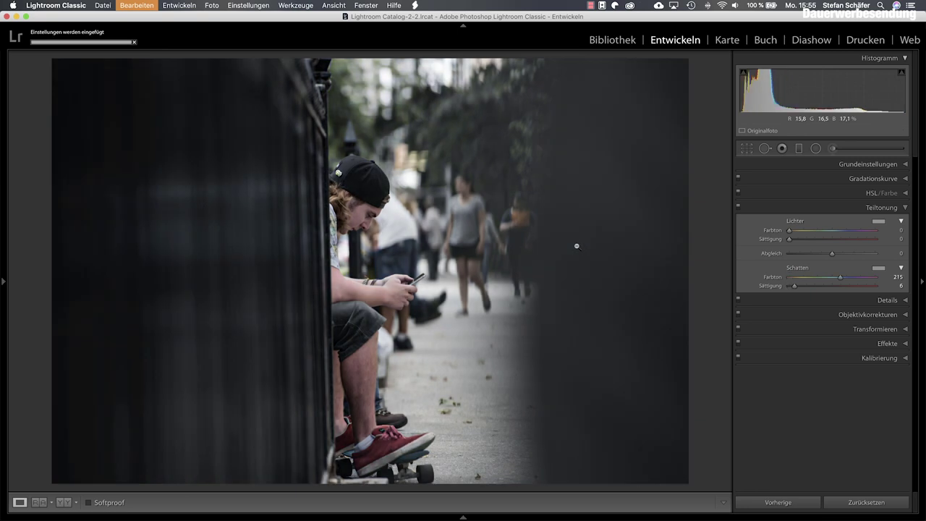